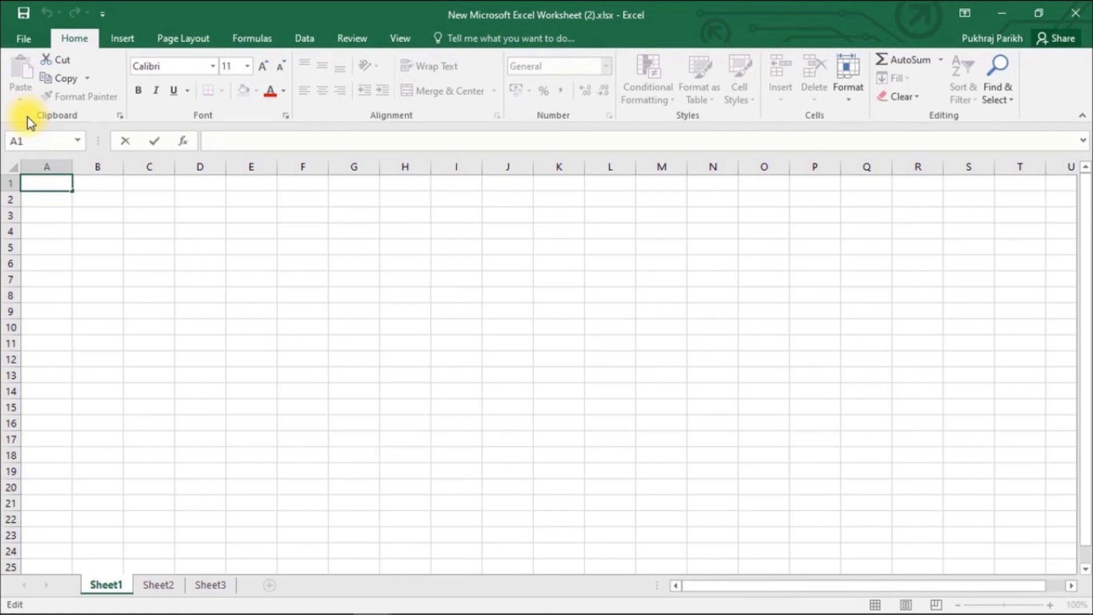
Enter the label Columns in B2 with the value 16384 in C2.
left_click(94, 181)
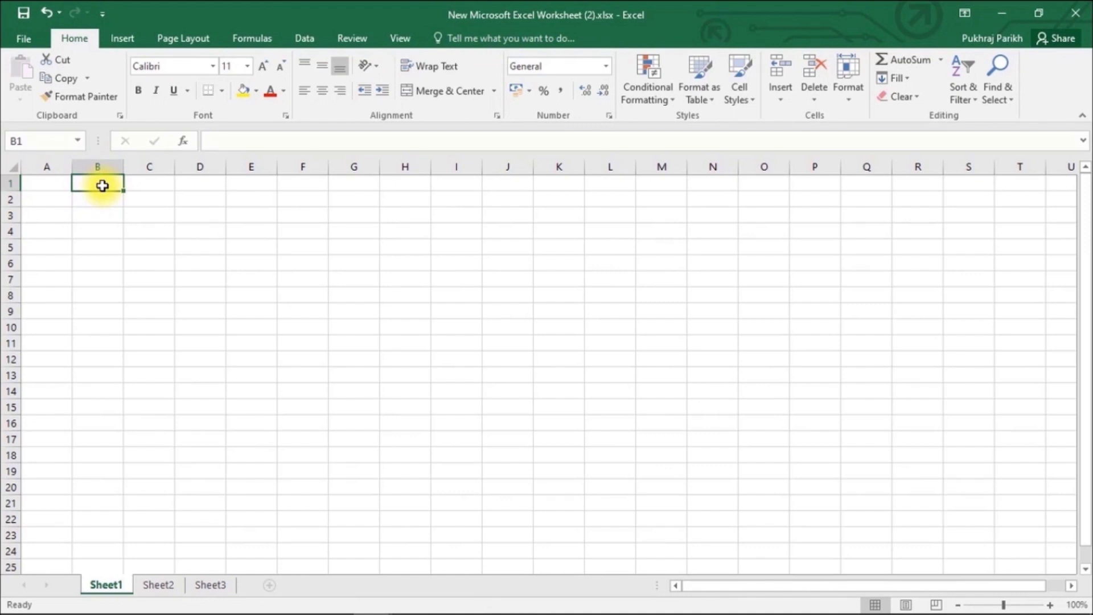
left_click(154, 181)
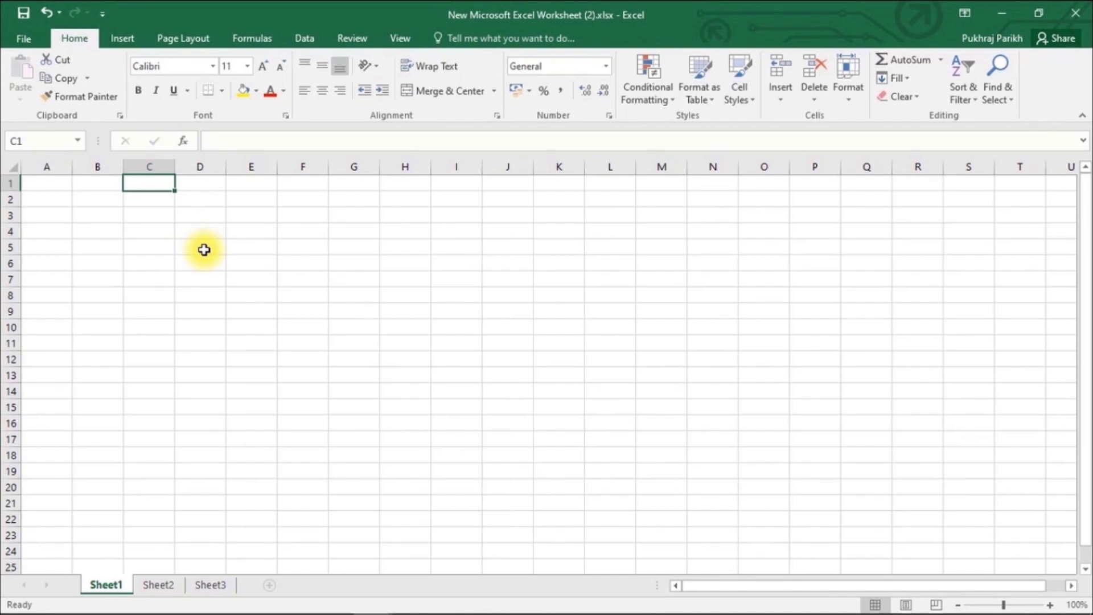
key("Down")
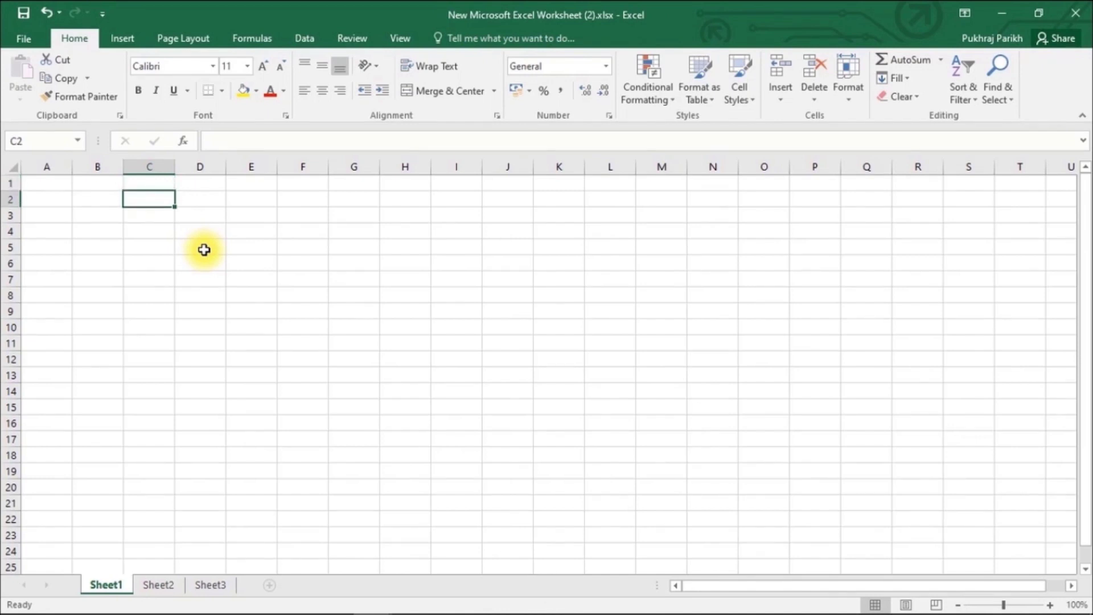
key("Right")
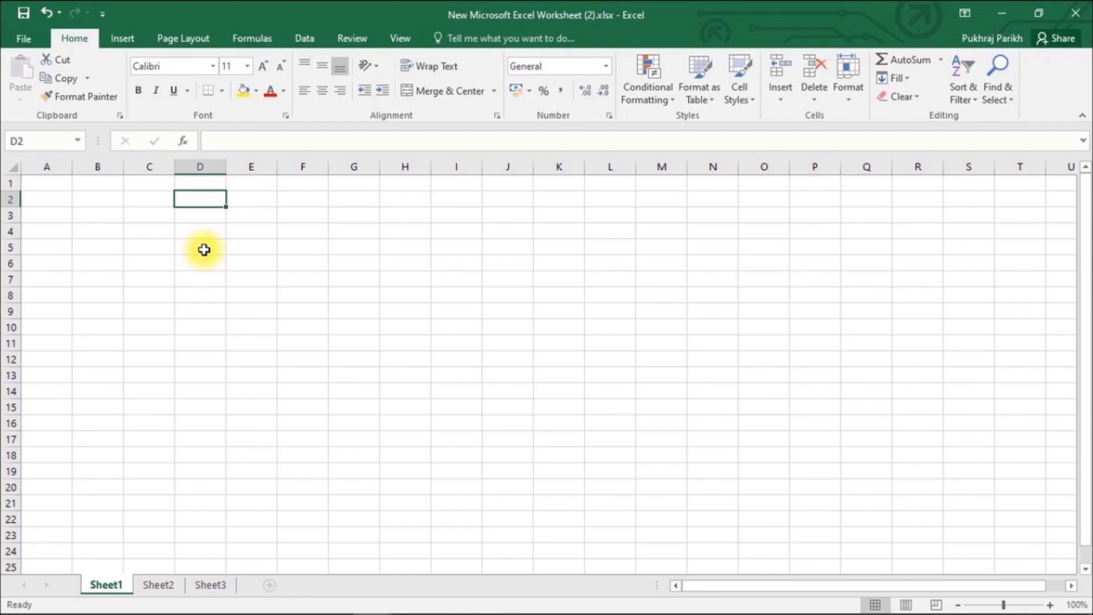
key("Left")
key("Left")
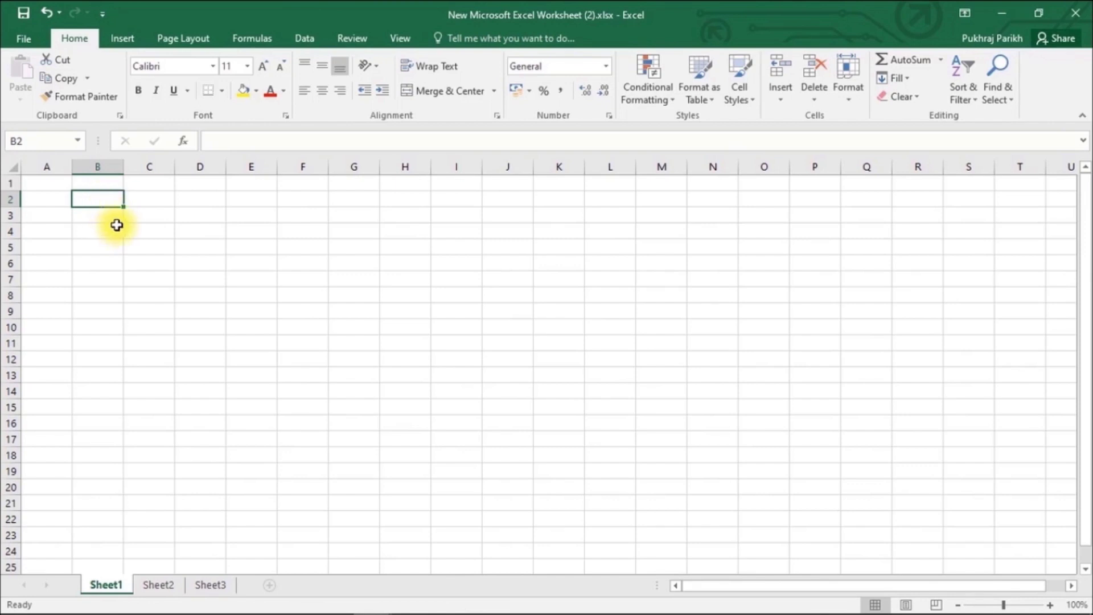
type("C")
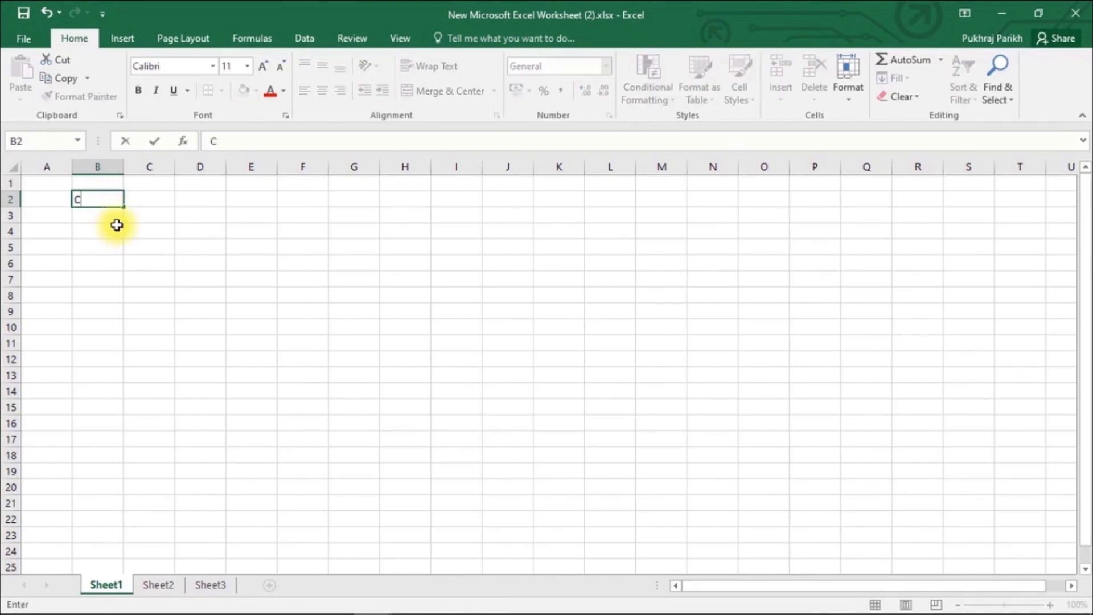
type("olumns")
key("Tab")
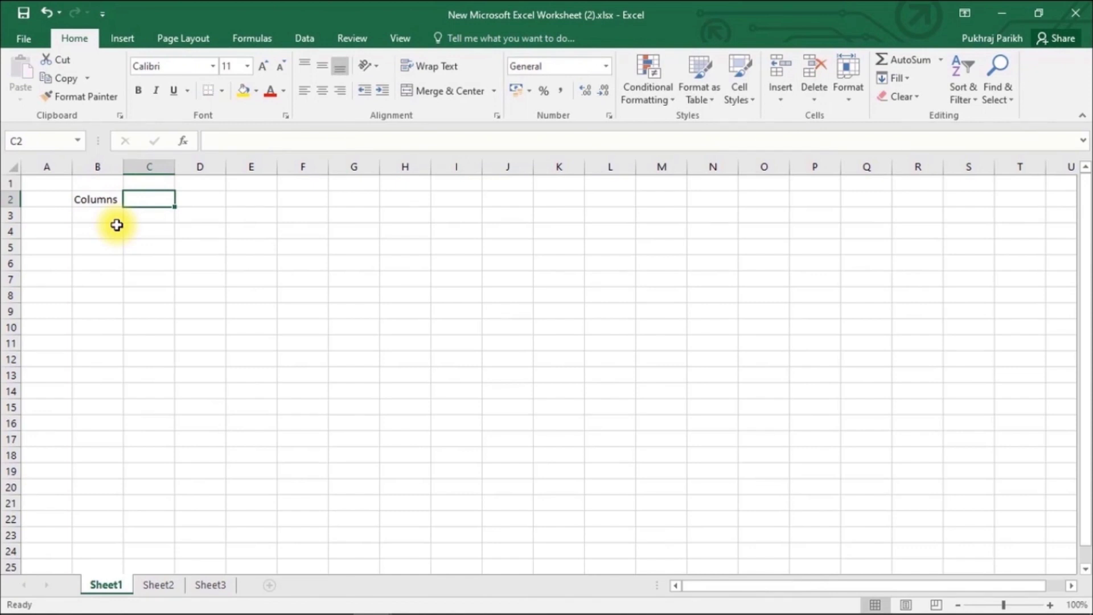
type("16")
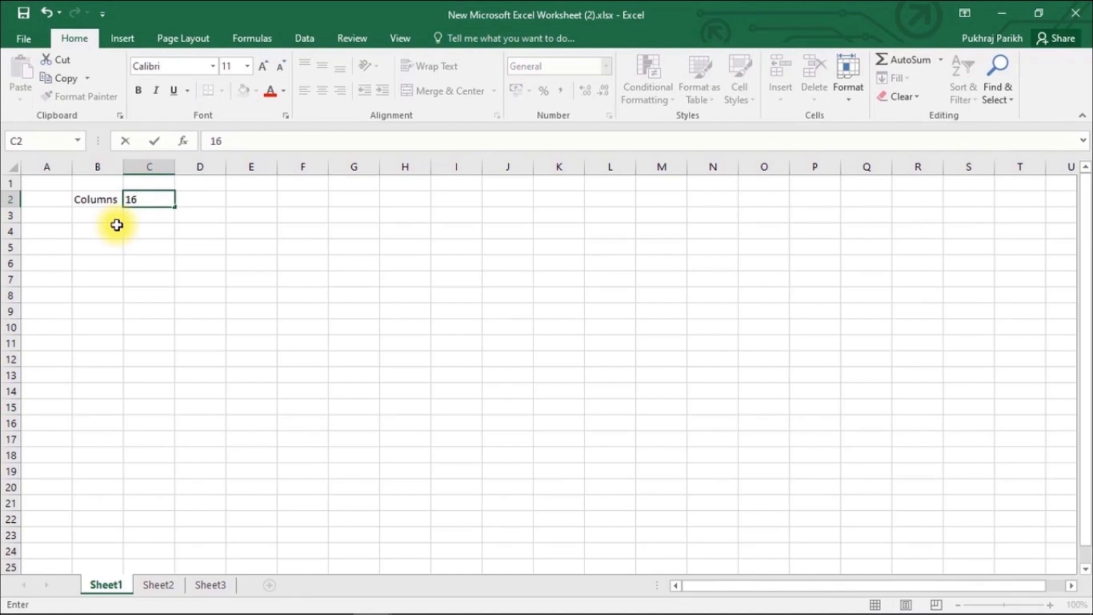
type("3")
type("84")
key("Return")
Enter the label Rows in B3 with the value 1048576 in C3.
left_click(117, 222)
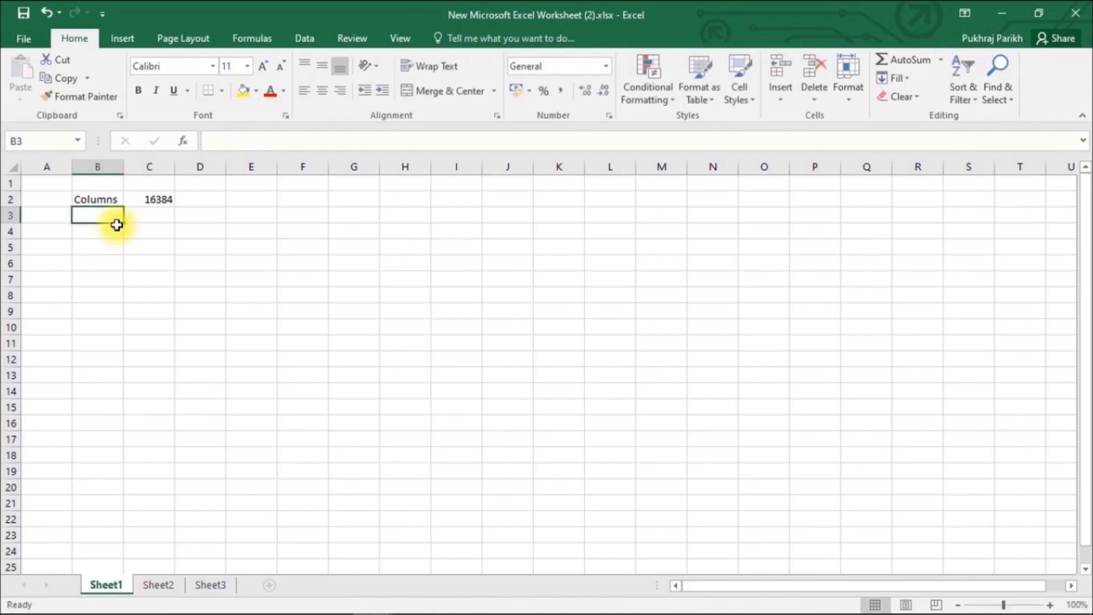
type("R")
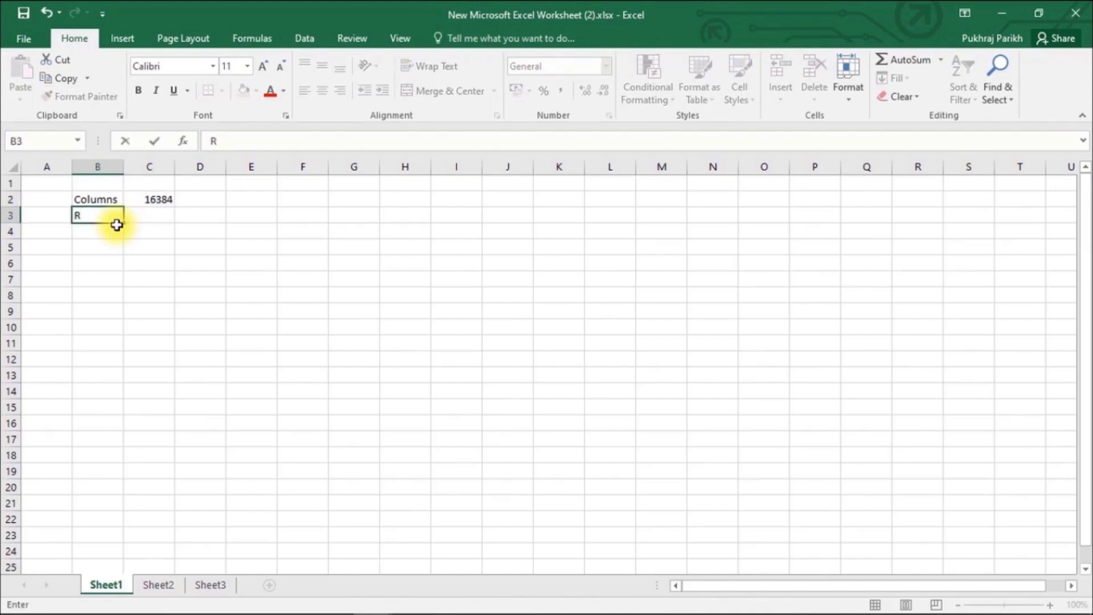
type("ows")
key("Tab")
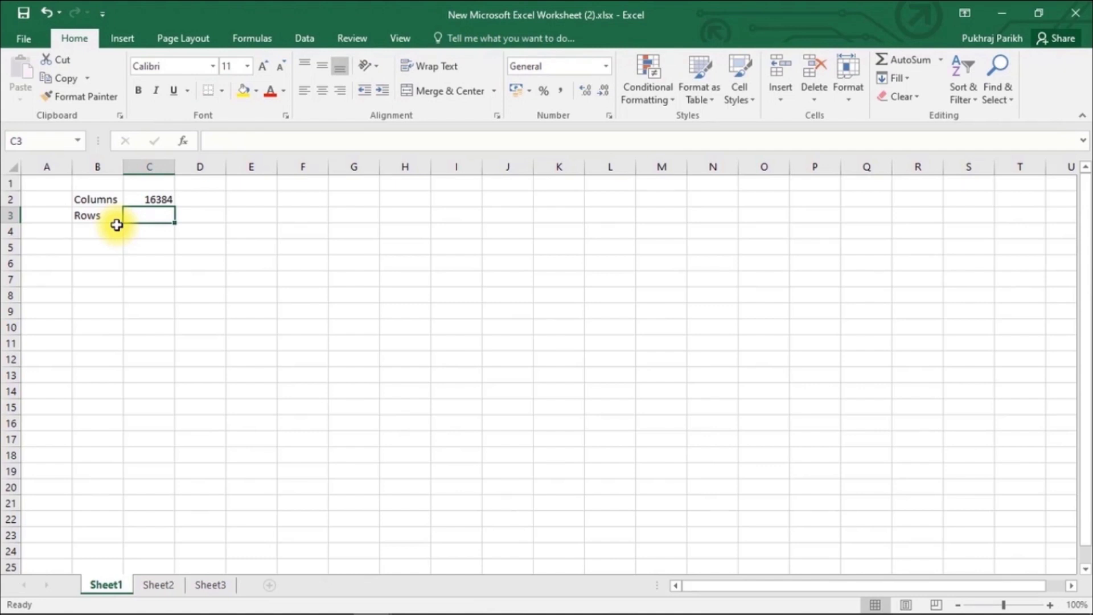
type("104")
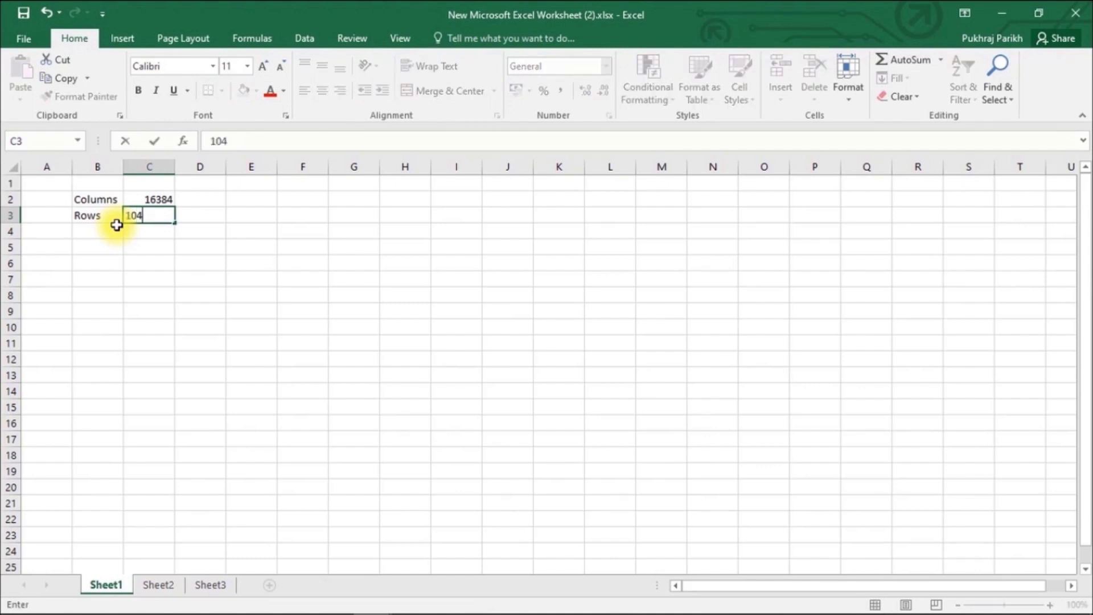
type("85")
type("76")
left_click(117, 225)
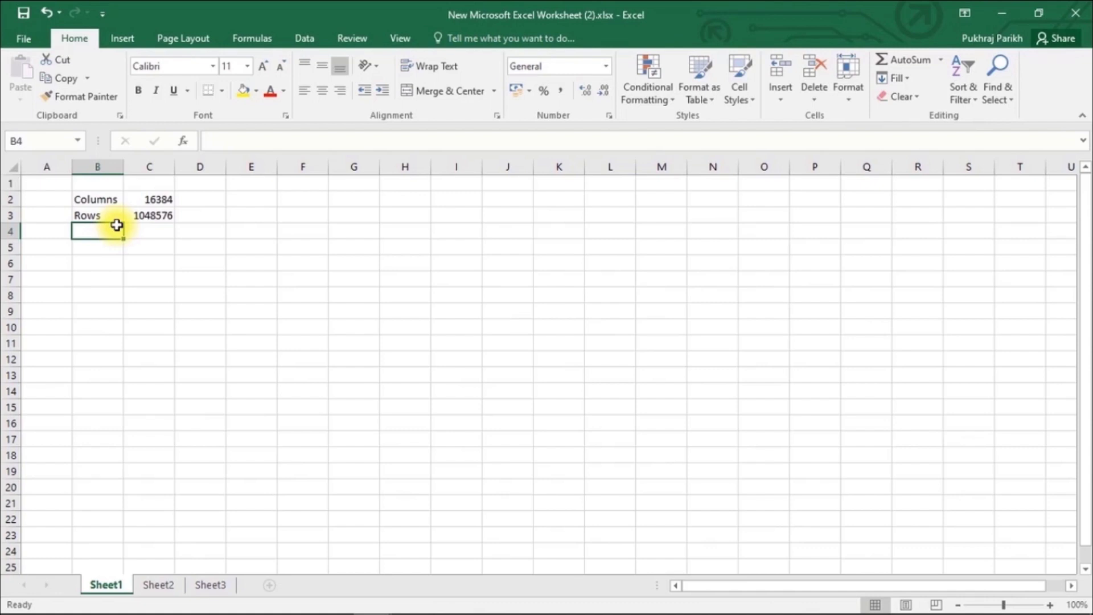
type("Cell")
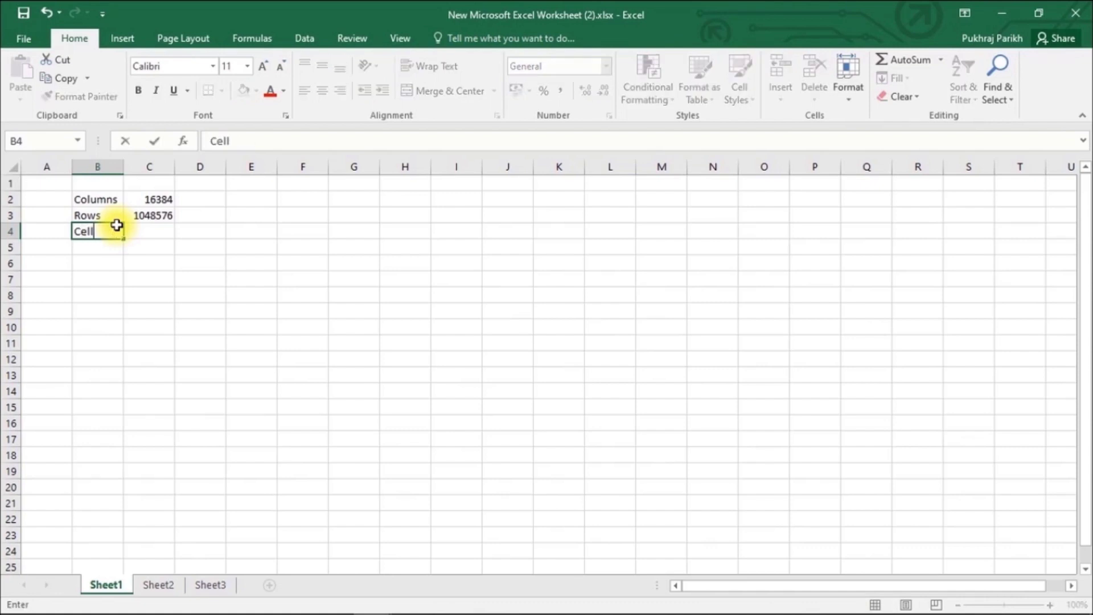
type("s")
key("Tab")
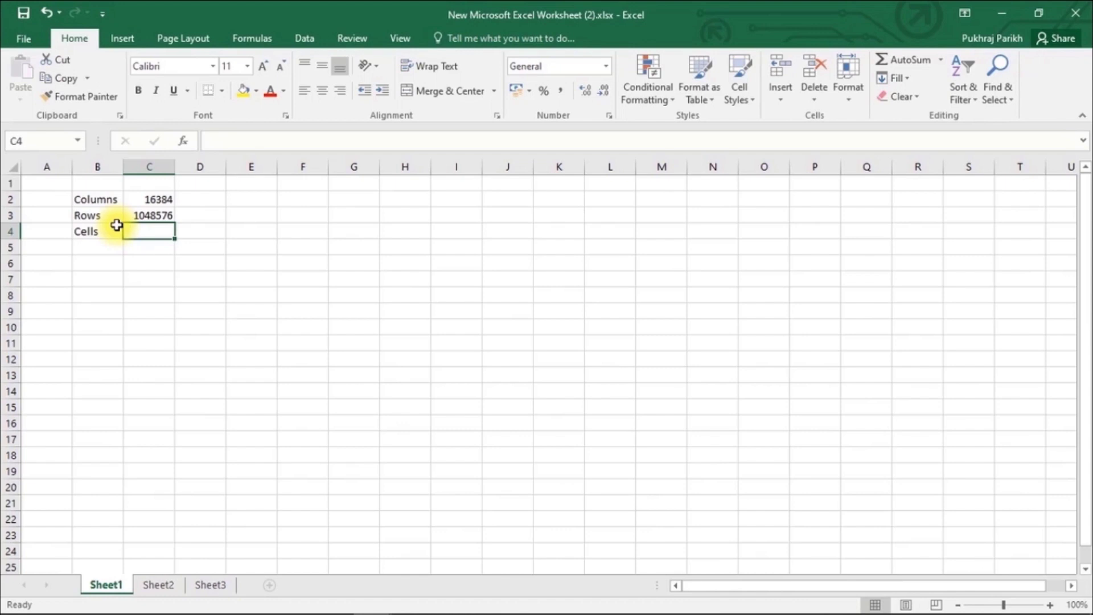
type("=")
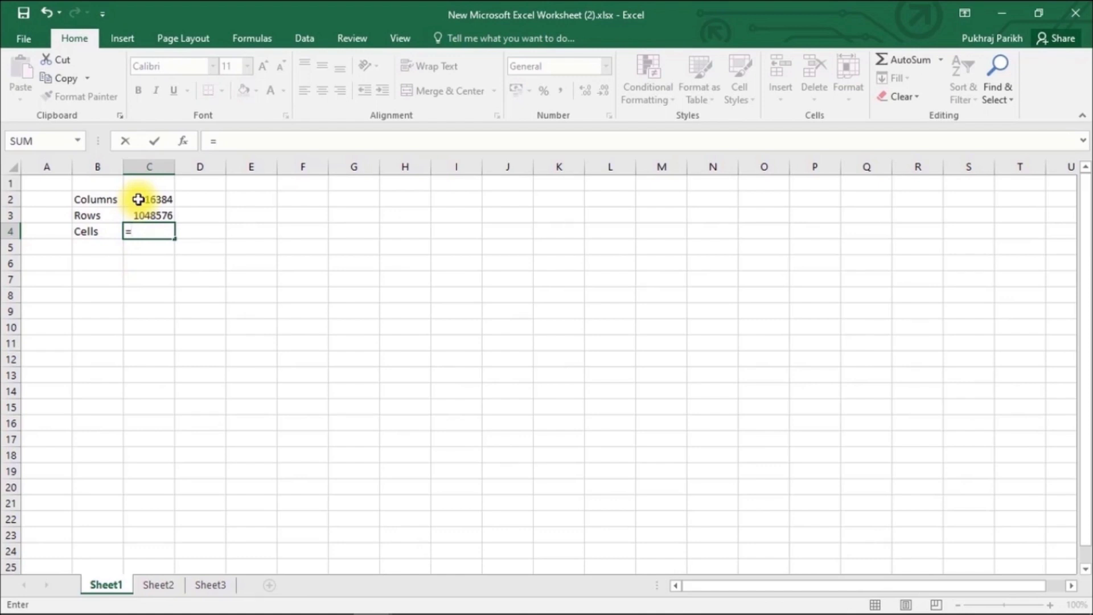
left_click(138, 199)
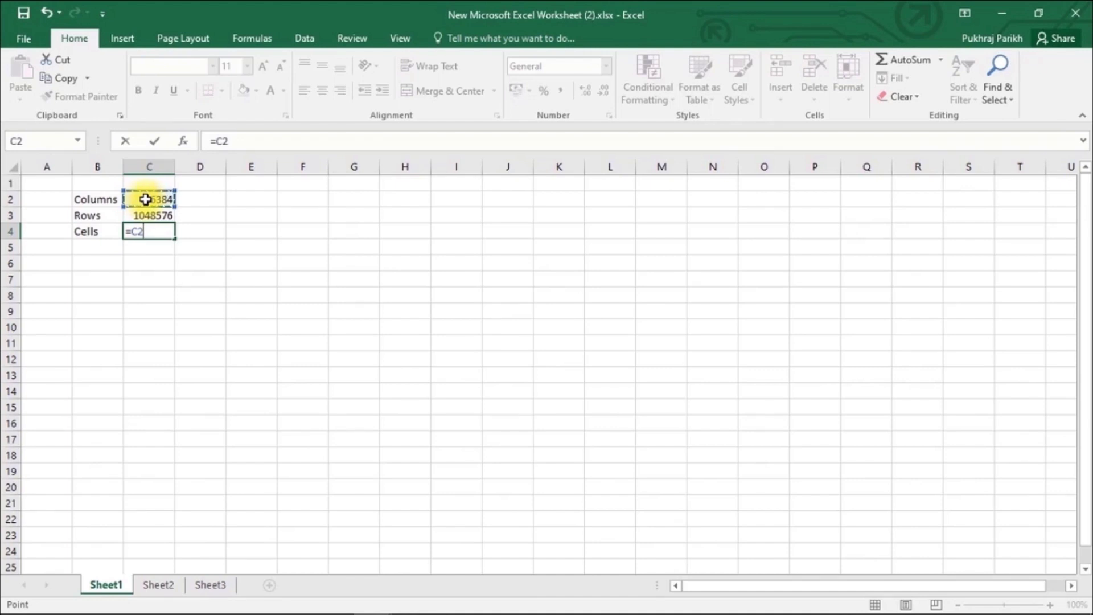
type("*")
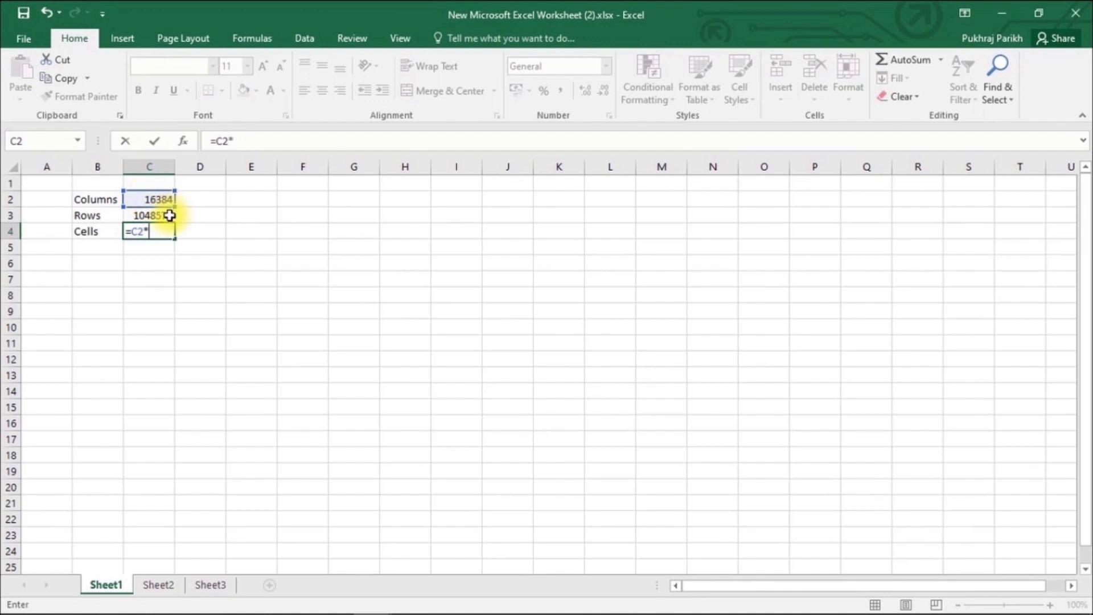
left_click(170, 216)
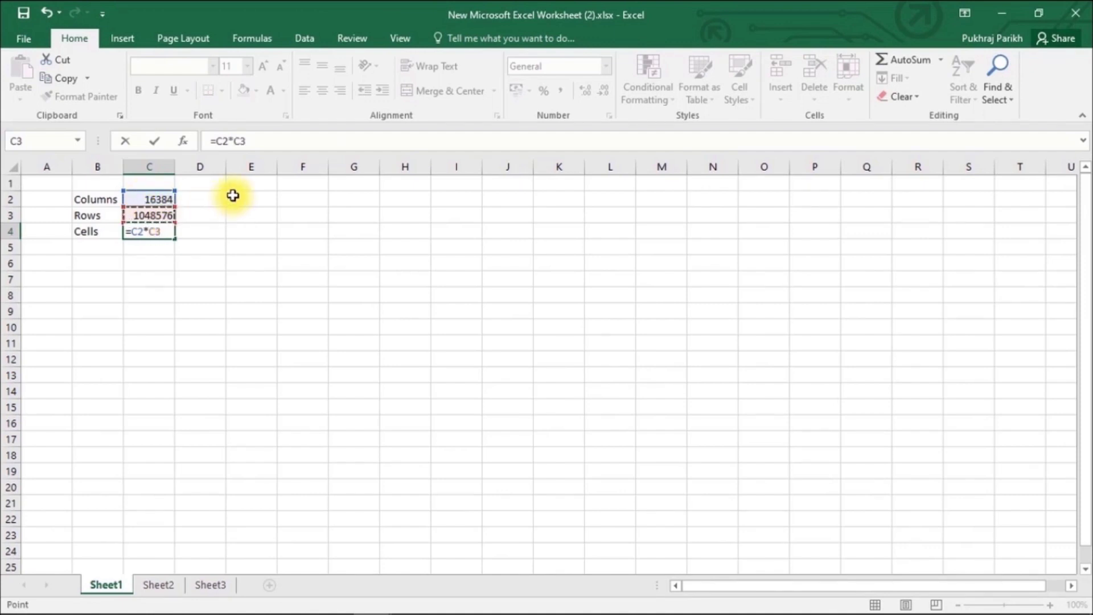
key("Return")
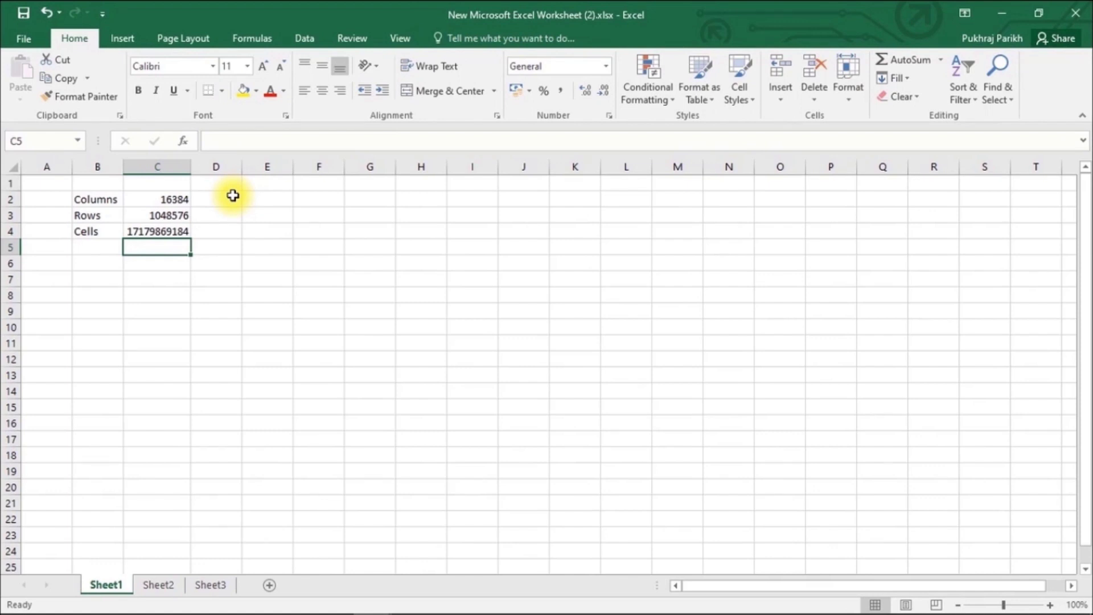
Check the C4 formula and the Rows value in C3, leaving both unchanged.
key("Up")
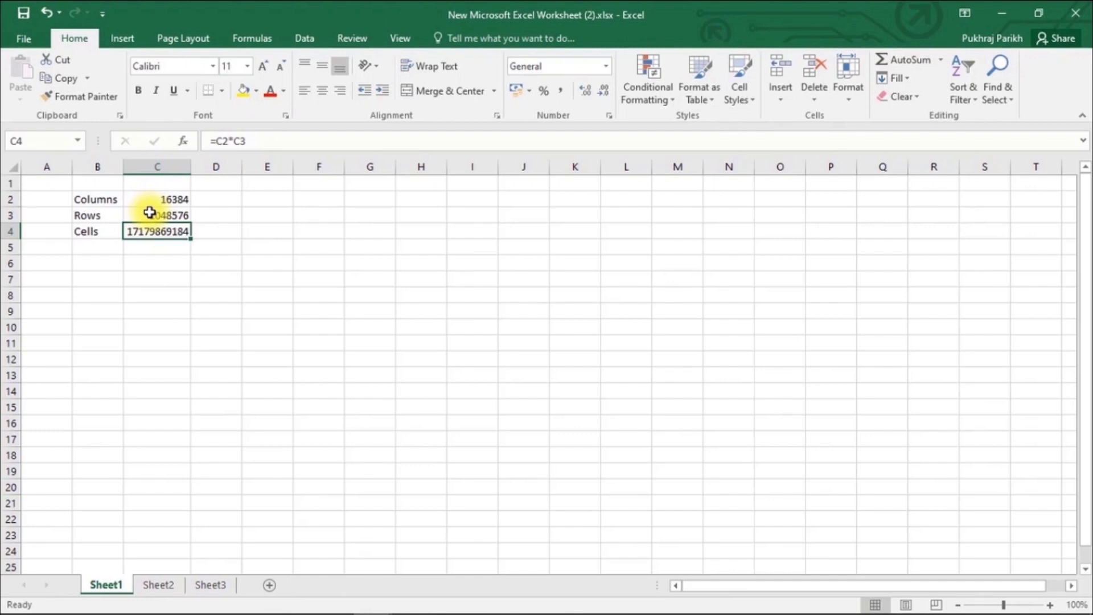
left_click(150, 212)
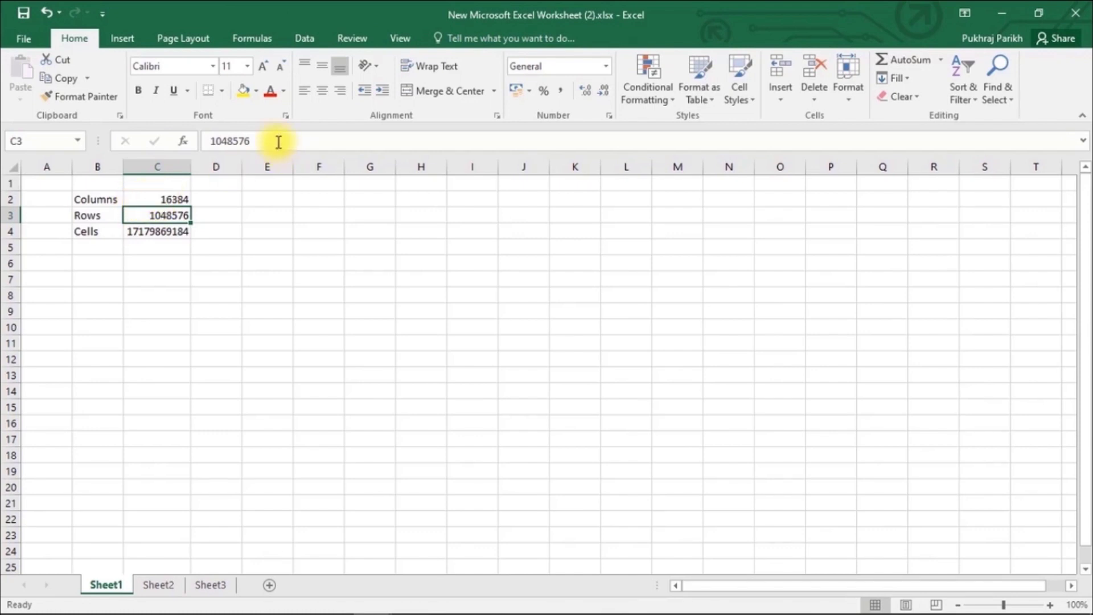
left_click(257, 142)
left_click(258, 142)
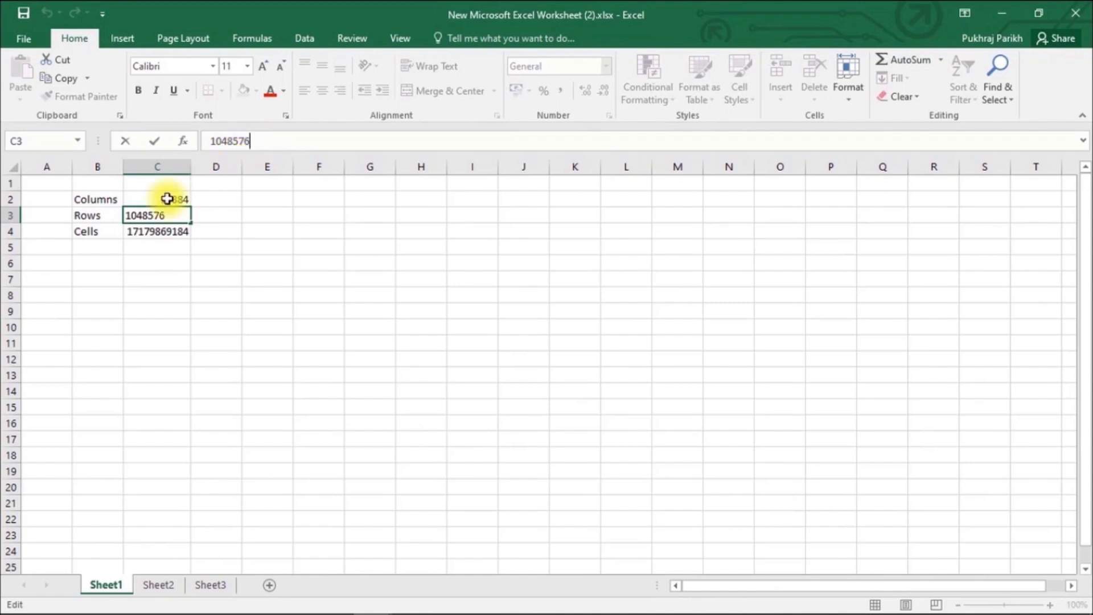
key("Escape")
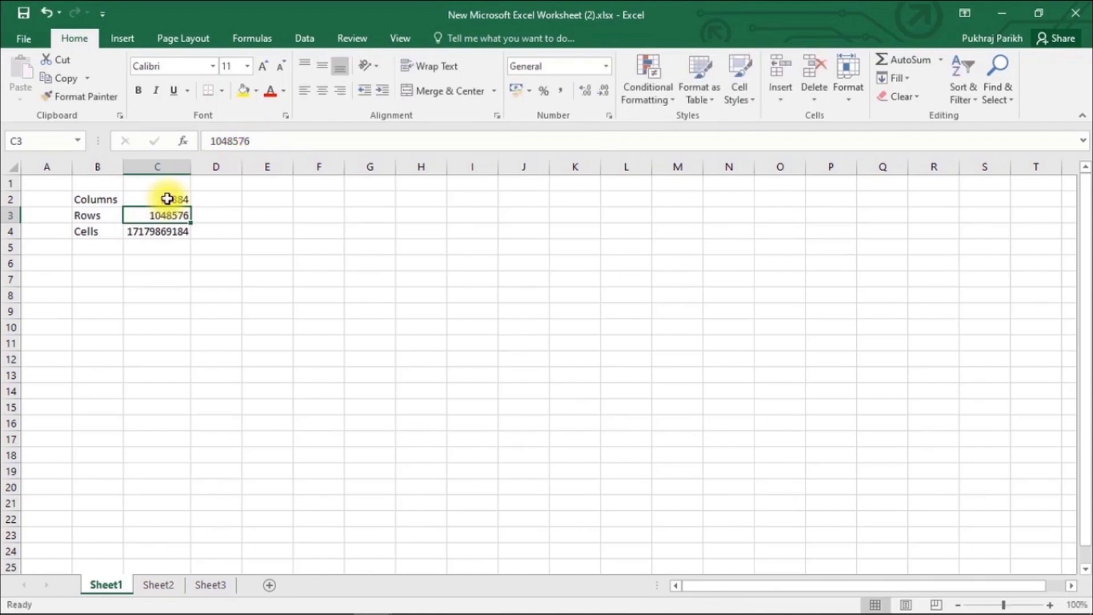
left_click(166, 199)
left_click(179, 231)
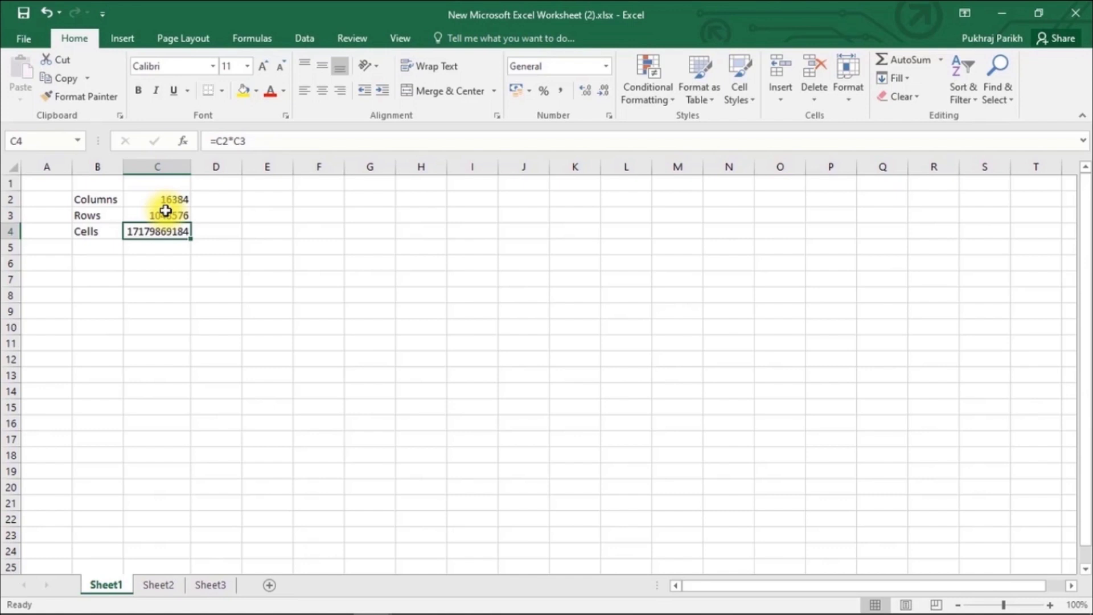
Choose Save As to the OneDrive Desktop folder with file name ExcelBasic.
left_click(32, 45)
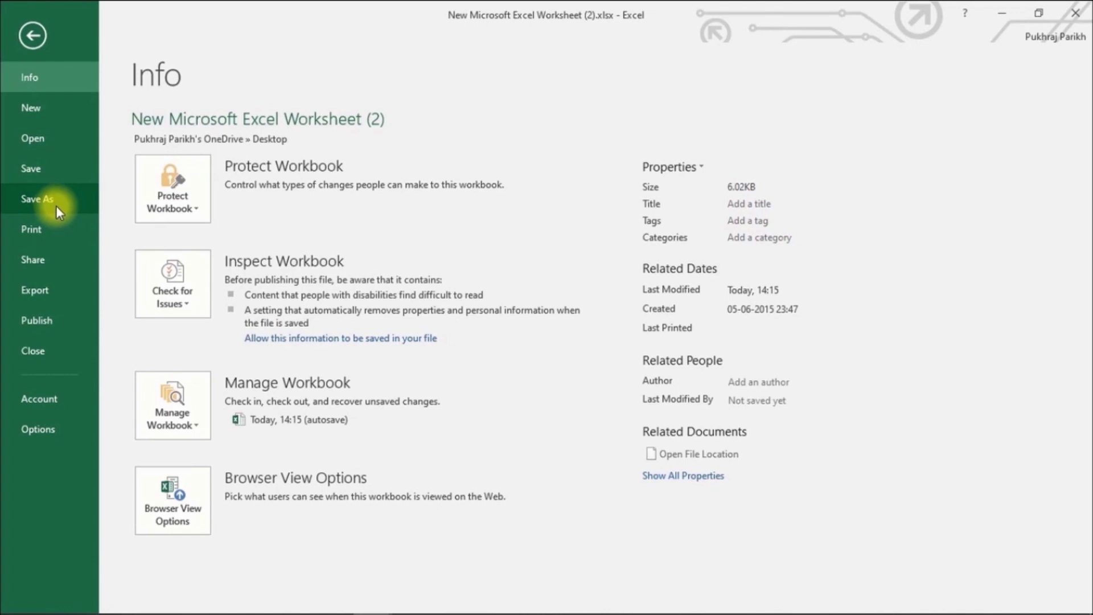
left_click(56, 206)
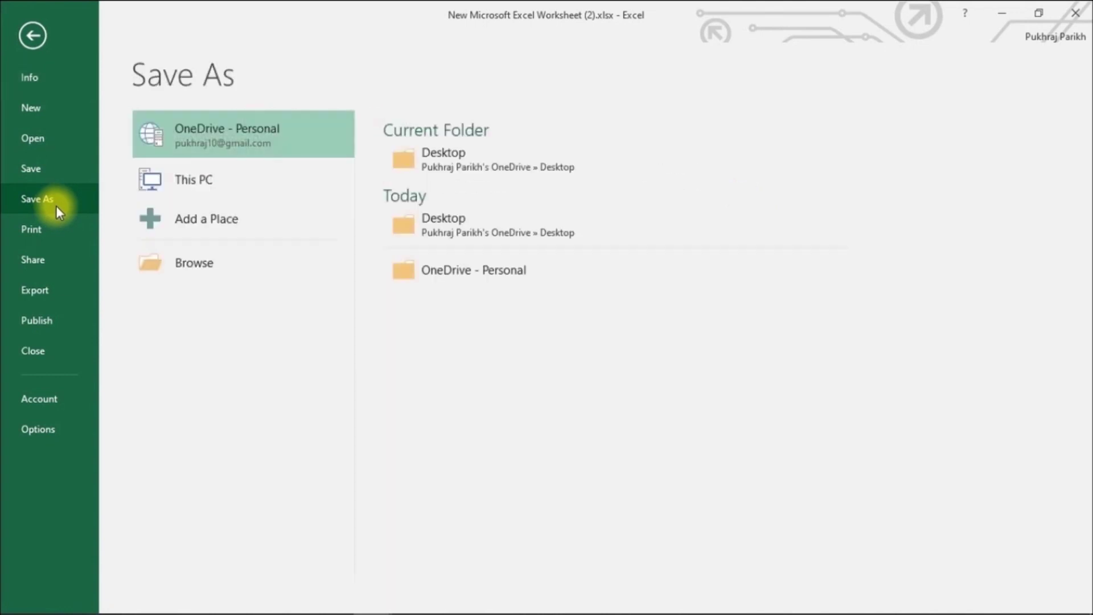
left_click(457, 159)
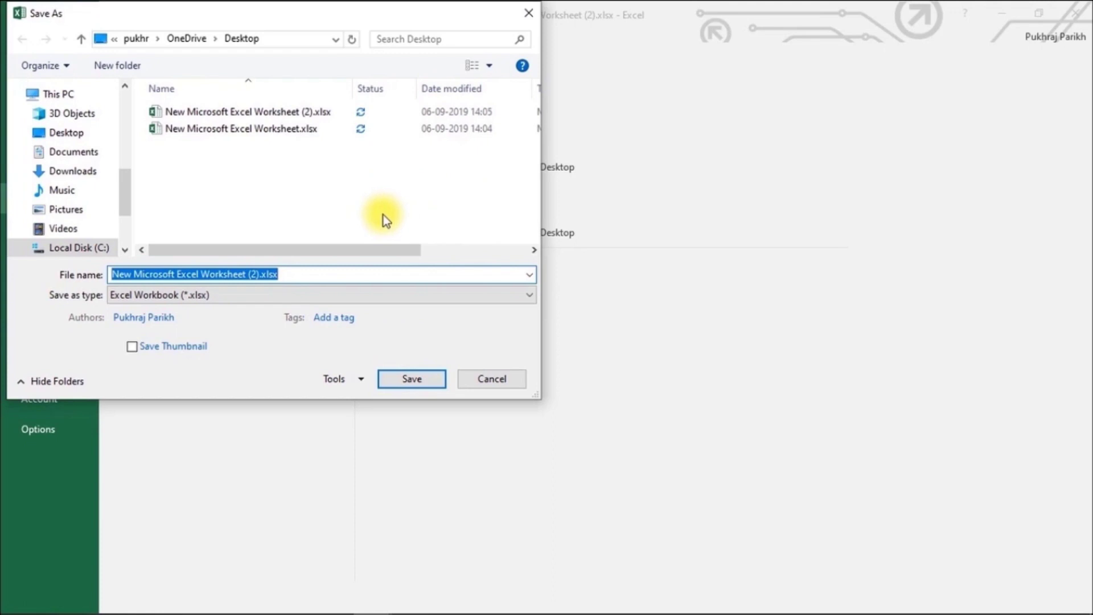
type("L")
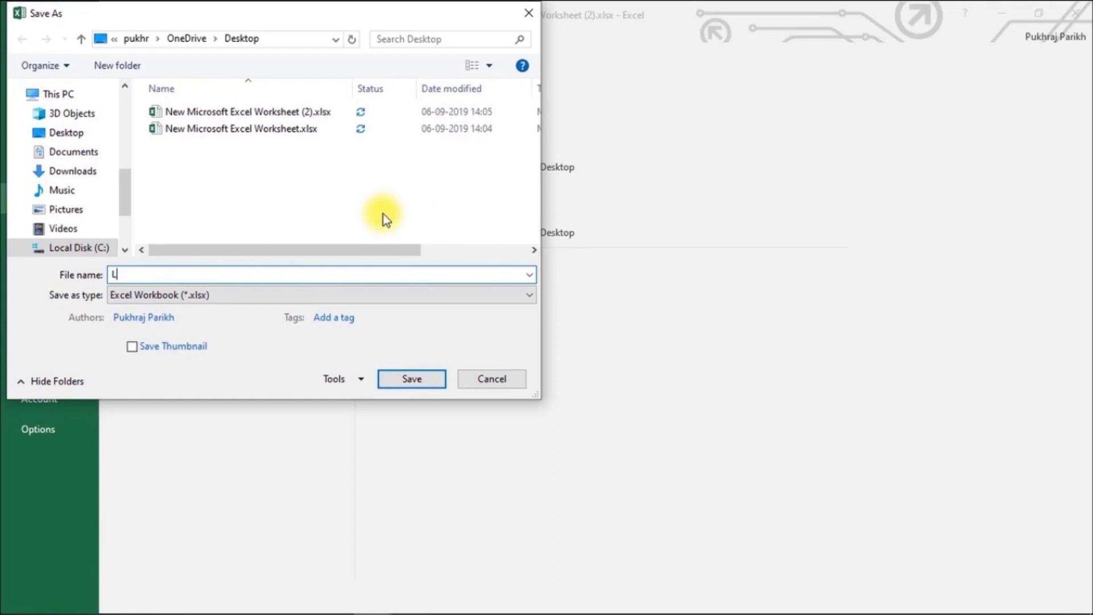
type("ear")
key("BackSpace")
key("BackSpace")
key("BackSpace")
type("E")
type("xcel")
type("Basic")
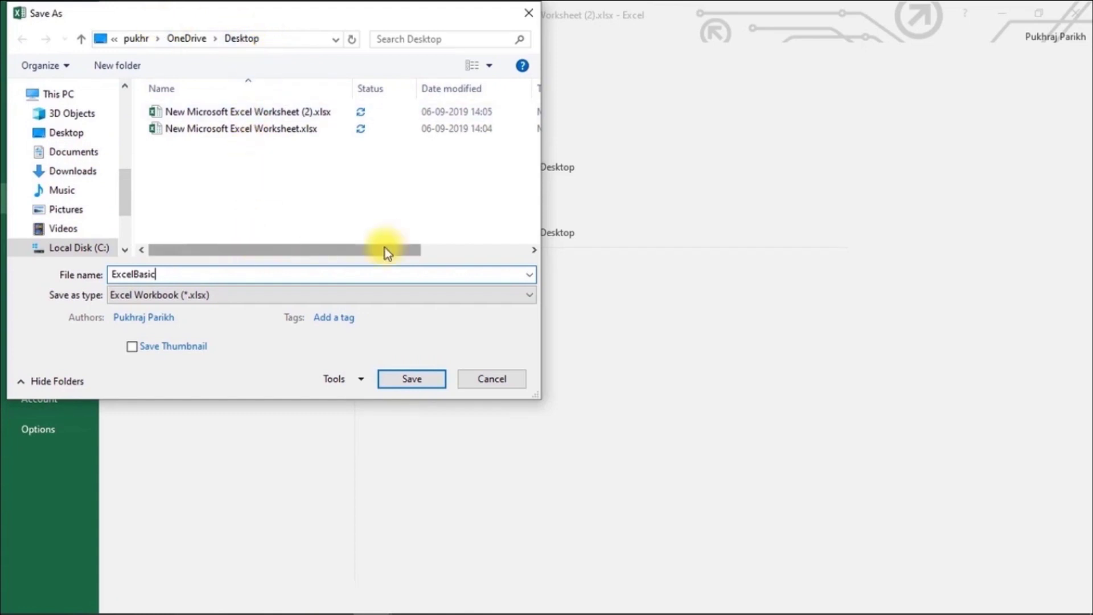
Save as ExcelBasic.xlsx, minimize both Excel windows, and reopen the file from the desktop.
left_click(402, 380)
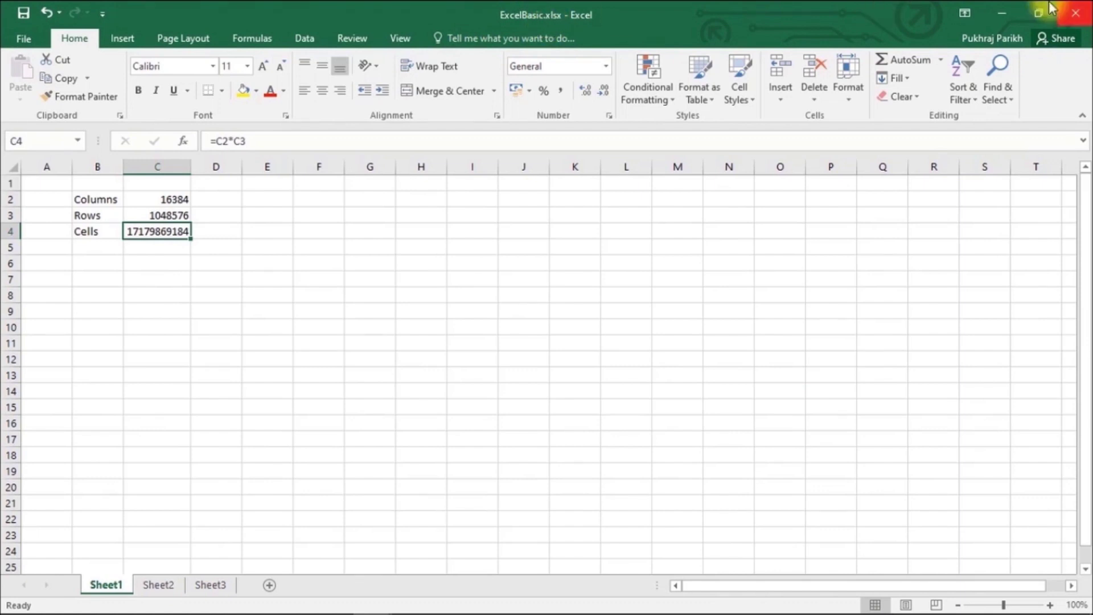
left_click(996, 5)
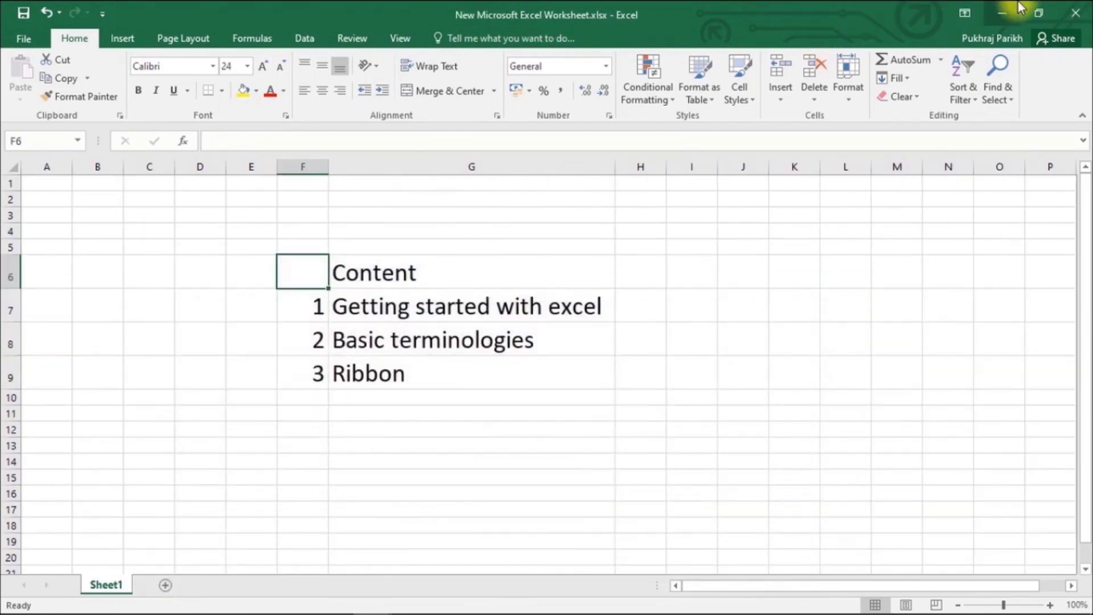
left_click(1002, 12)
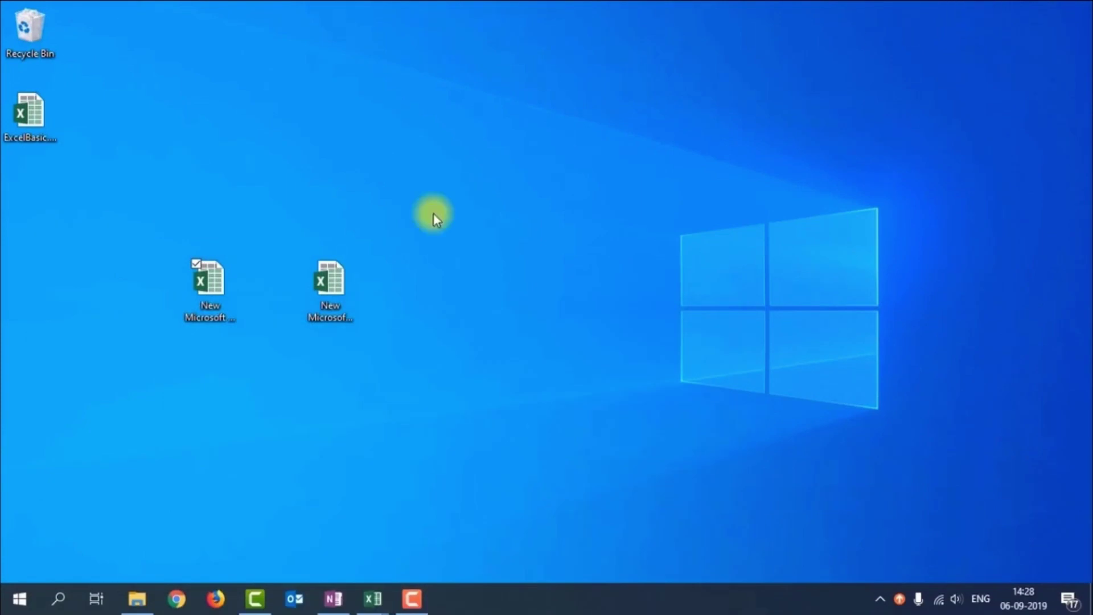
left_click(22, 138)
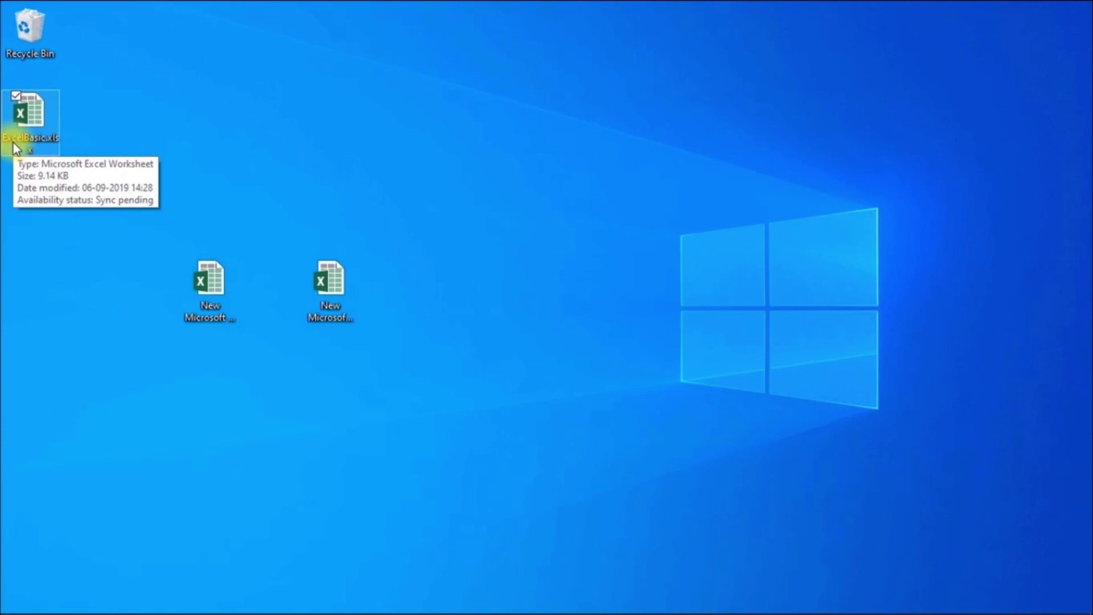
double_click(22, 120)
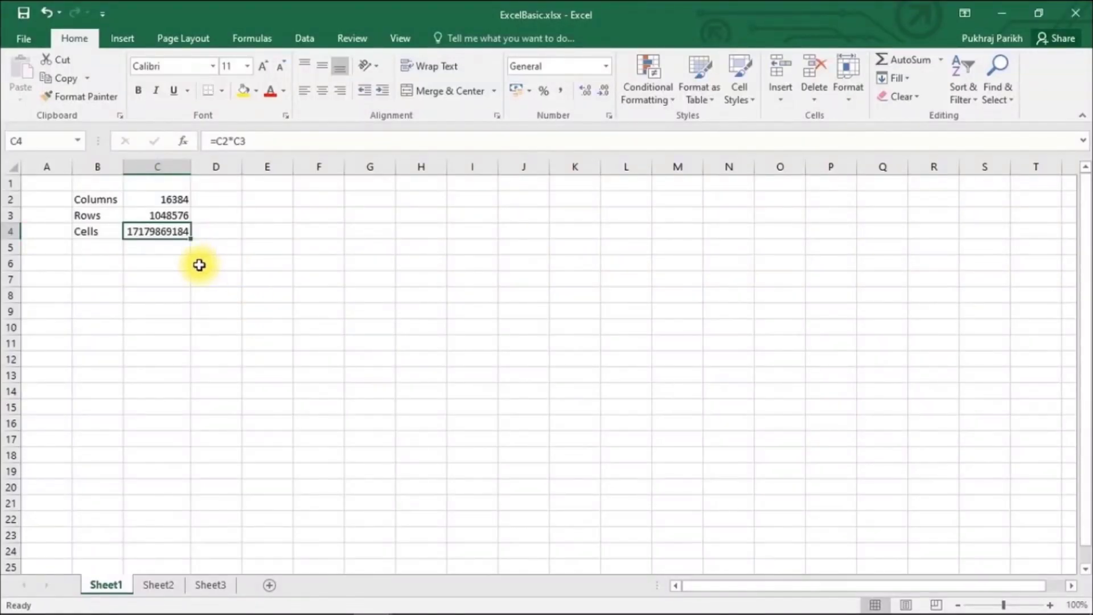
left_click(188, 264)
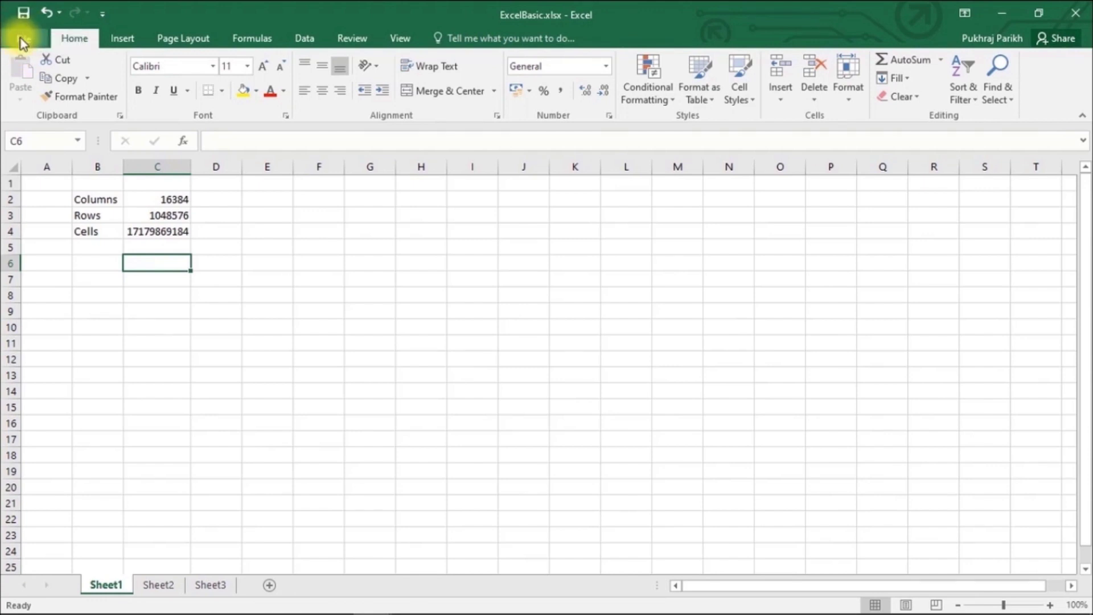
left_click(26, 38)
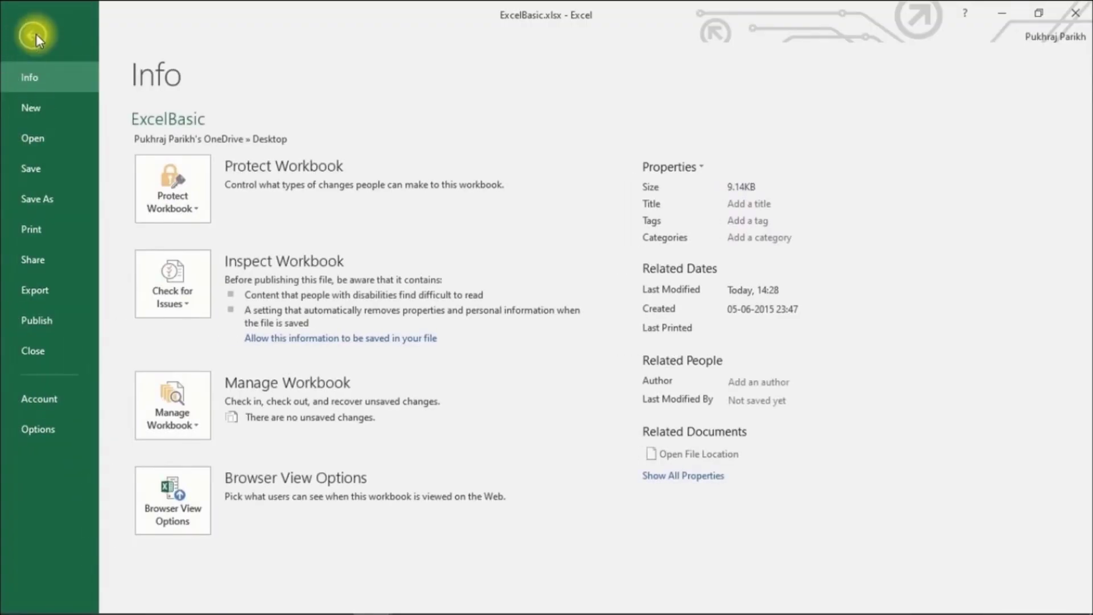
left_click(35, 35)
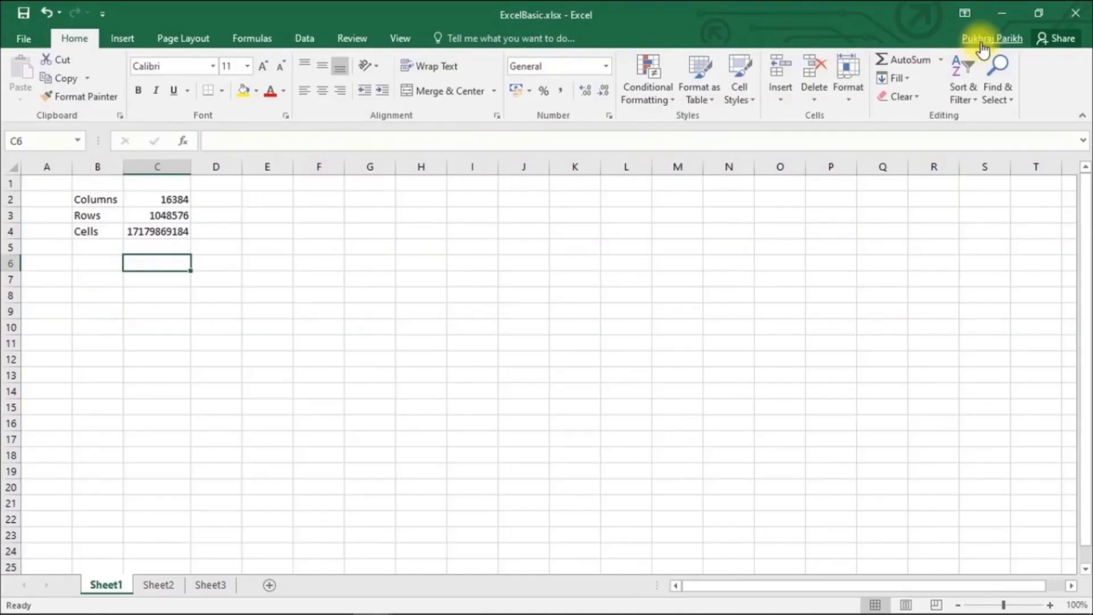
left_click(1073, 16)
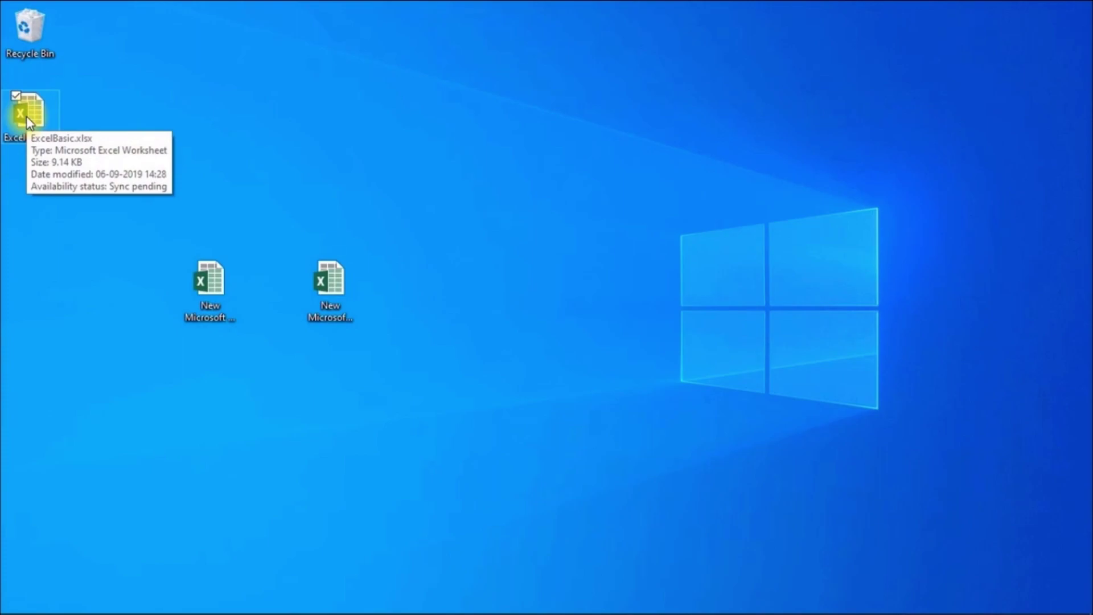
left_click(26, 117)
double_click(26, 117)
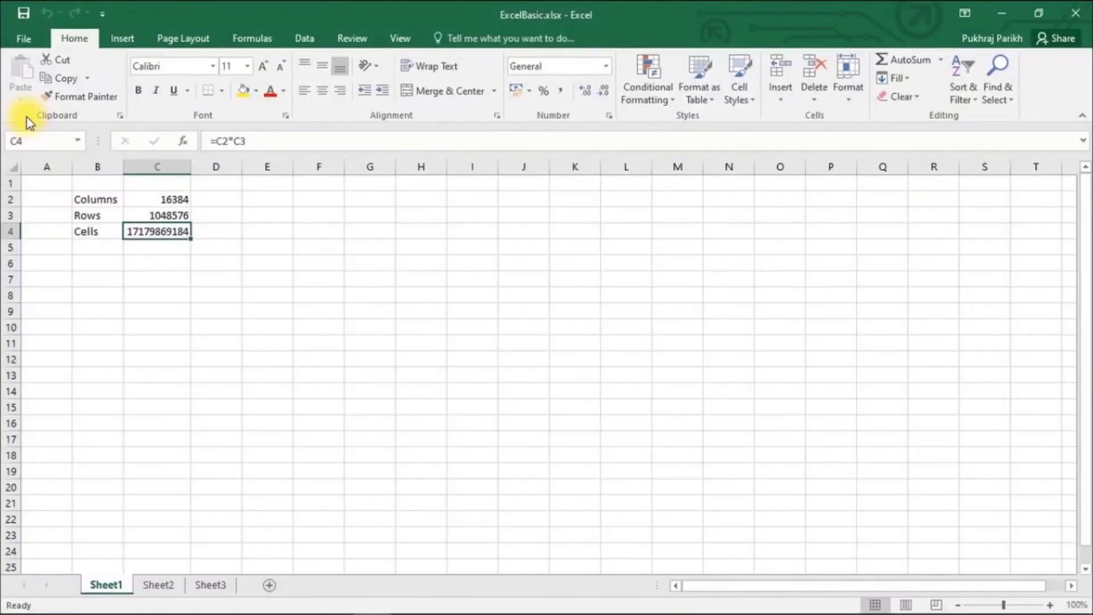